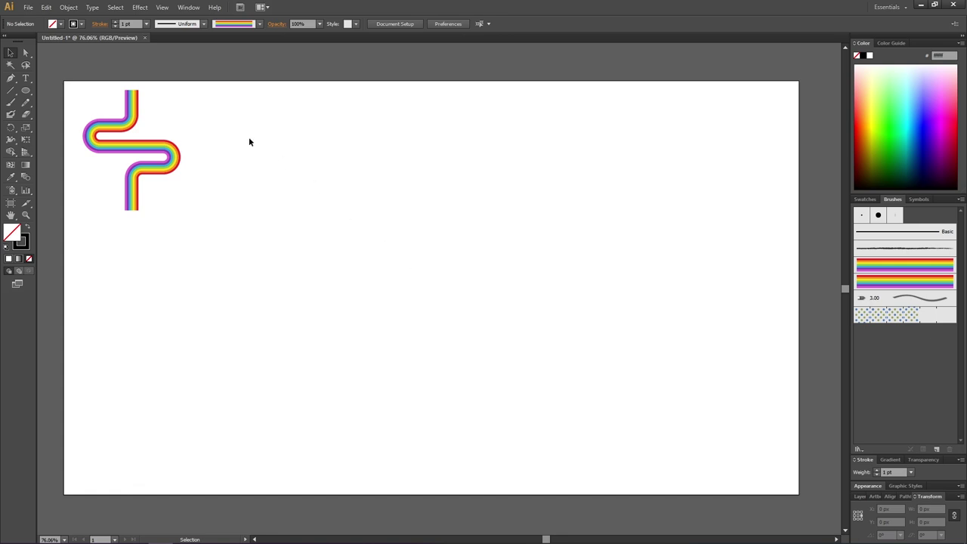
# - Draw a long vertical straight line down the right side of the artboard
pyautogui.moveTo(140, 119); pyautogui.dragTo(131, 205)
pyautogui.click(10, 89)
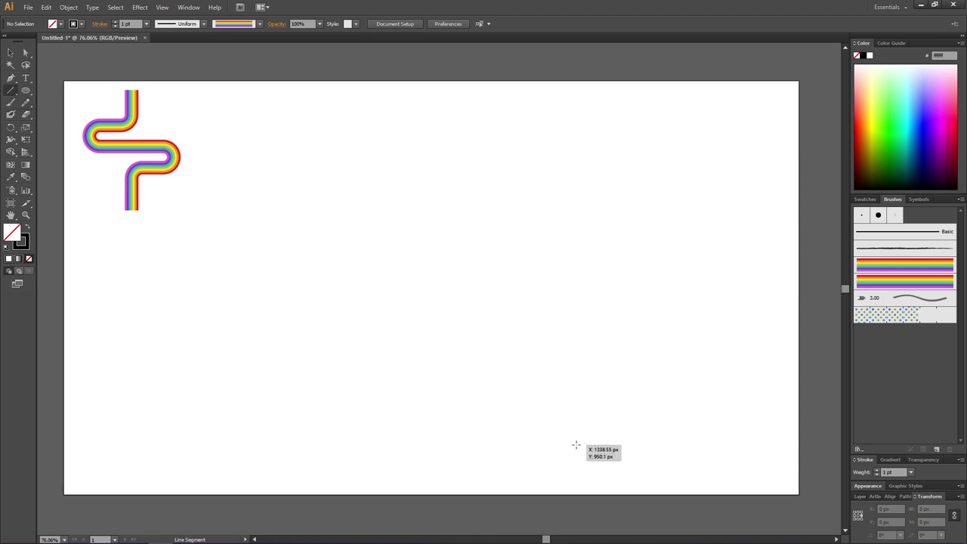
pyautogui.moveTo(595, 467); pyautogui.dragTo(595, 109)
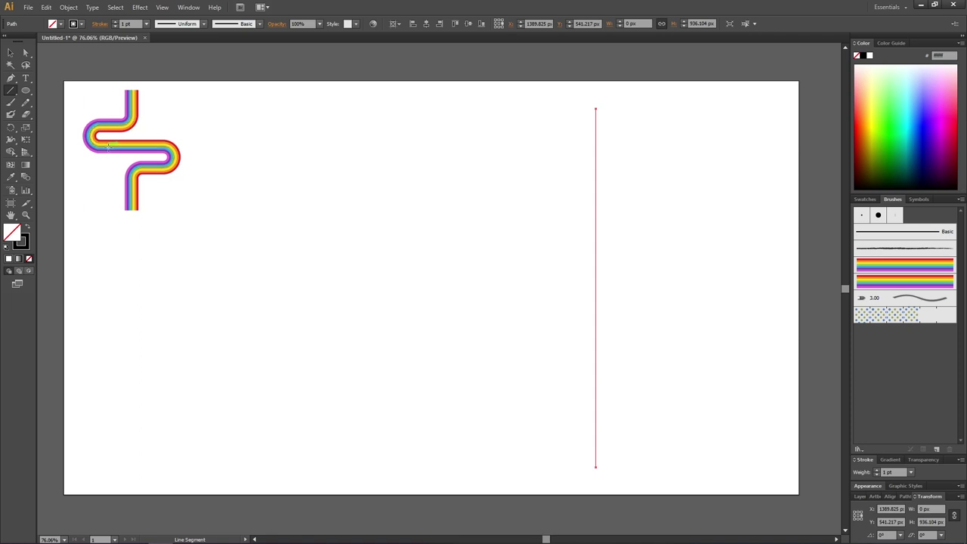
pyautogui.click(26, 90)
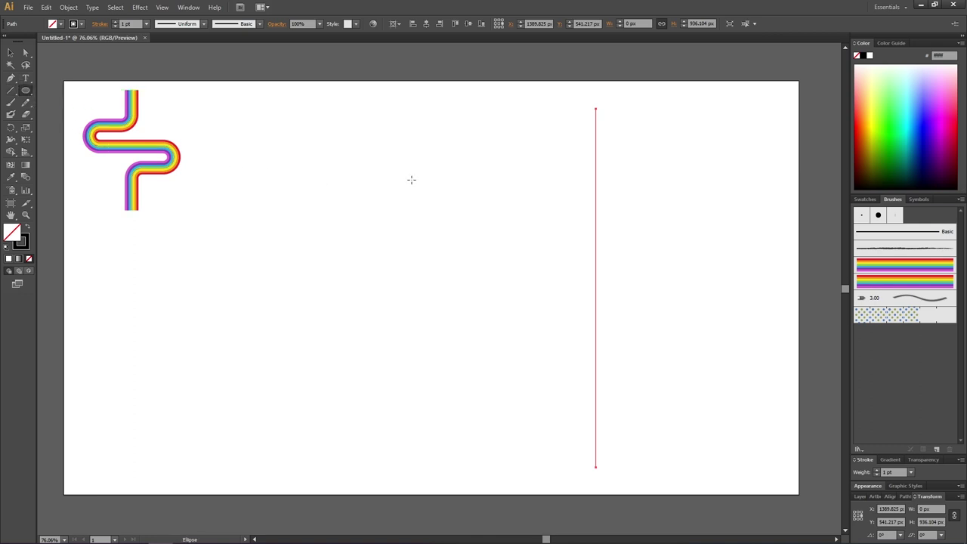
# - Draw a small circle, move it against the vertical line, and Alt-drag a copy to its left
pyautogui.moveTo(409, 173); pyautogui.dragTo(455, 219)
pyautogui.click(11, 53)
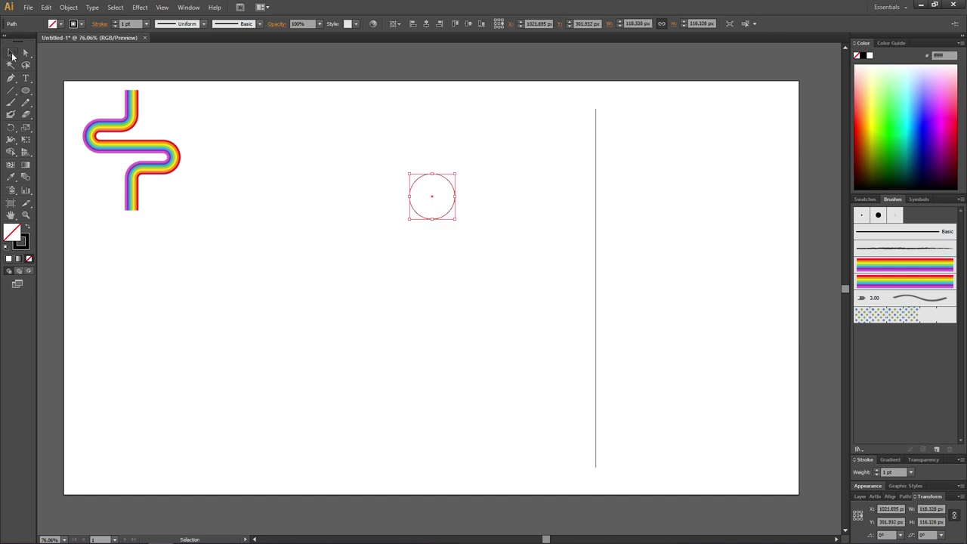
pyautogui.moveTo(445, 176); pyautogui.dragTo(587, 186)
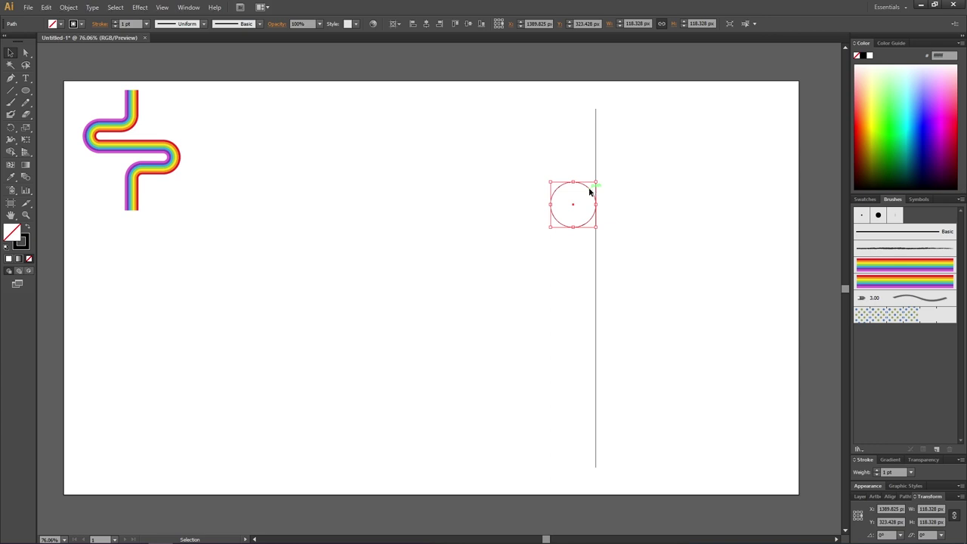
pyautogui.moveTo(590, 192); pyautogui.dragTo(545, 192)
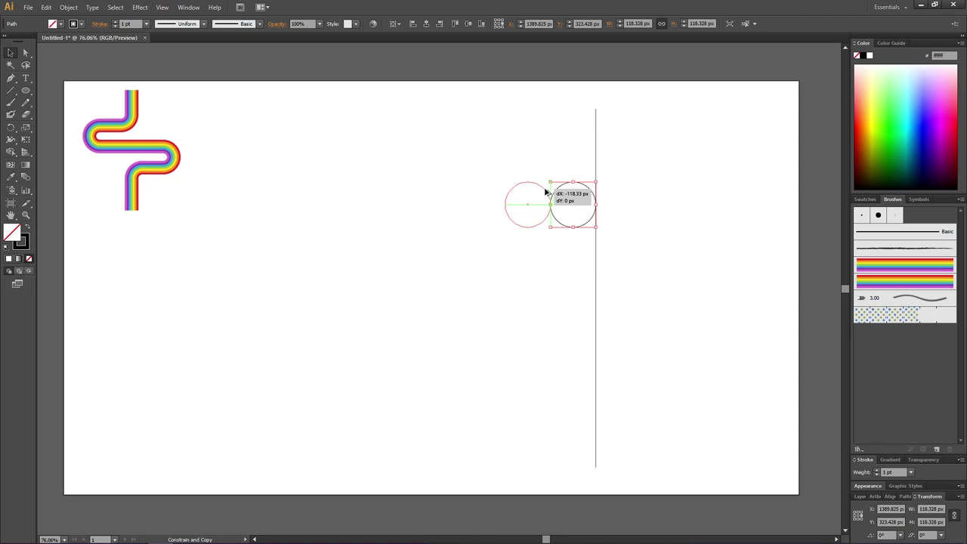
pyautogui.moveTo(545, 191); pyautogui.dragTo(545, 192)
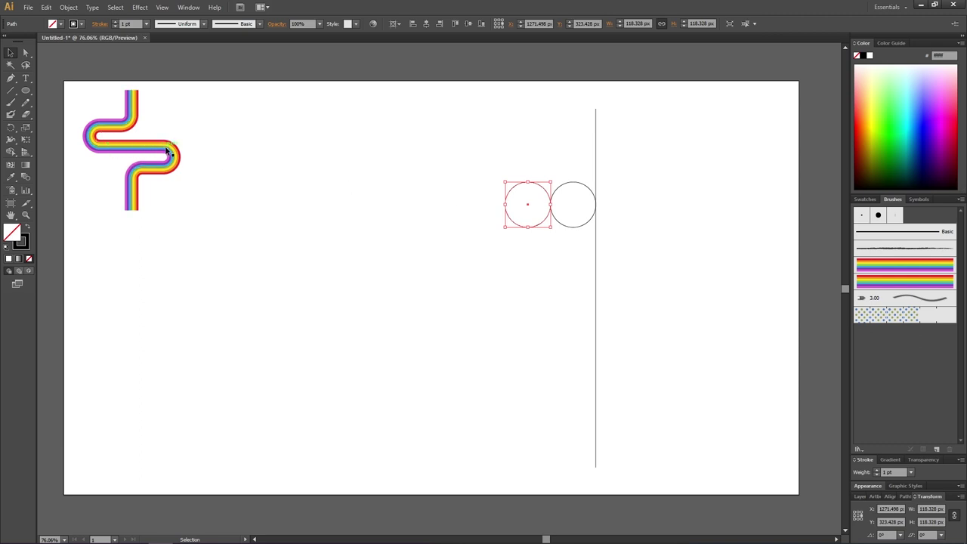
# - Alt-drag a copy of both circles down and right, its left circle touching the line
pyautogui.moveTo(472, 158); pyautogui.dragTo(572, 222)
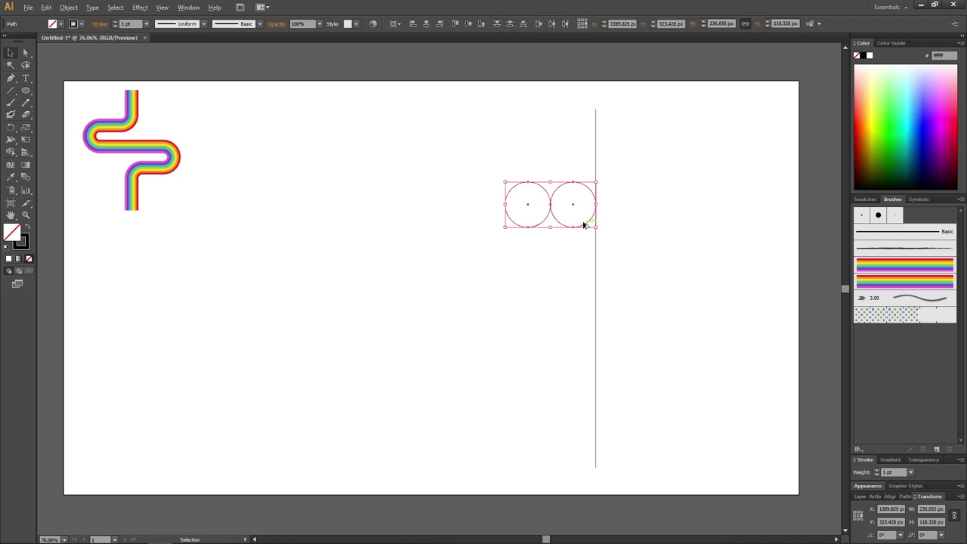
pyautogui.moveTo(583, 223); pyautogui.dragTo(676, 271)
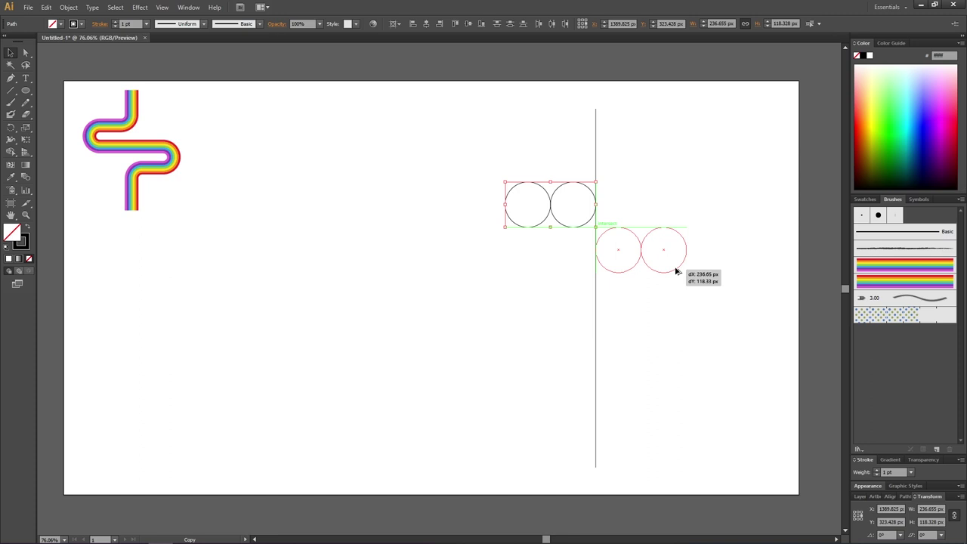
pyautogui.moveTo(676, 271); pyautogui.dragTo(678, 270)
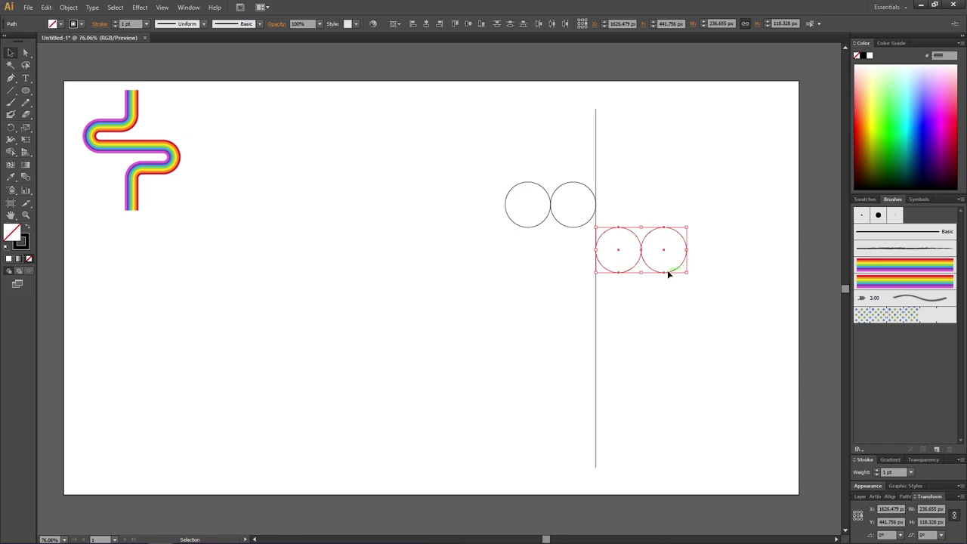
# - Draw snapped lines along the upper circles' tops, the lower circles' bottoms, and between the pairs
pyautogui.click(9, 91)
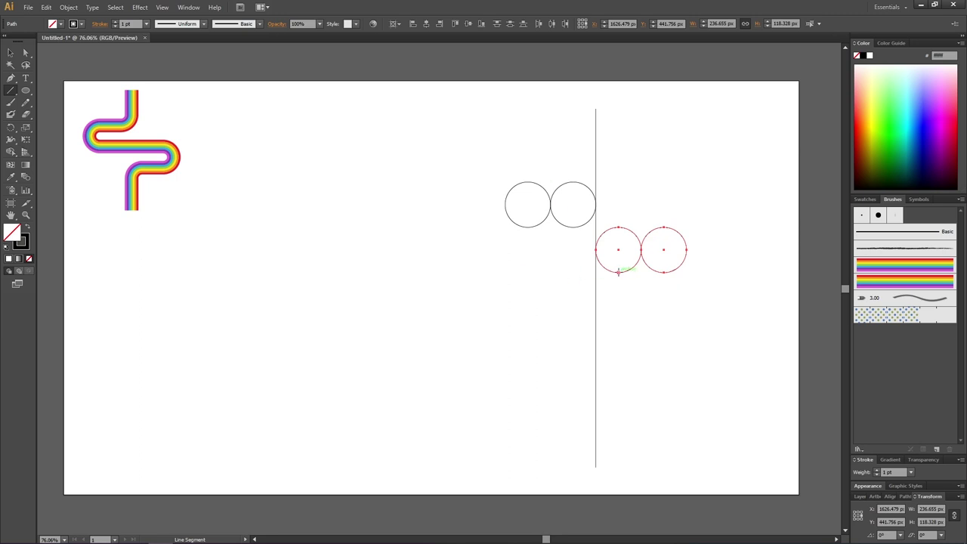
pyautogui.moveTo(617, 271); pyautogui.dragTo(663, 272)
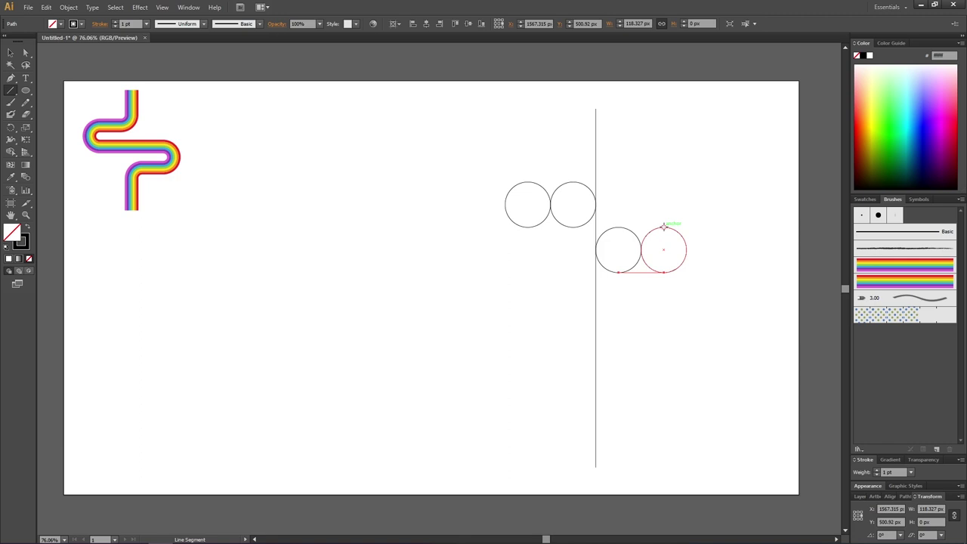
pyautogui.moveTo(663, 225); pyautogui.dragTo(527, 228)
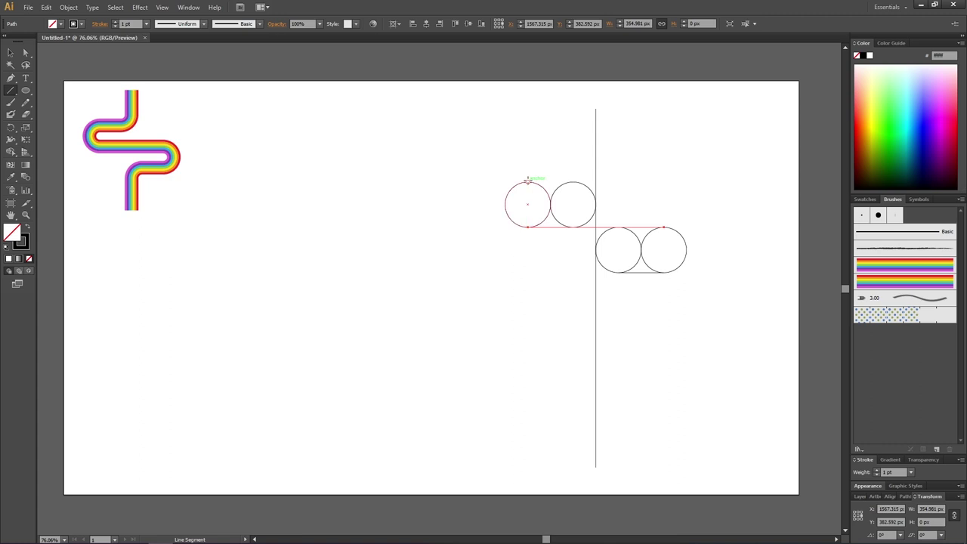
pyautogui.moveTo(527, 181); pyautogui.dragTo(572, 181)
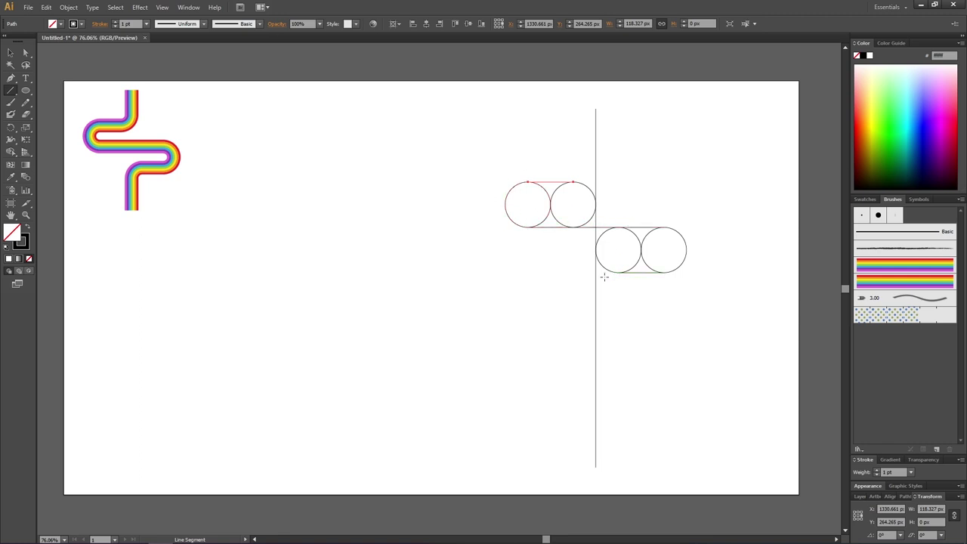
pyautogui.moveTo(663, 272); pyautogui.dragTo(622, 272)
# - Copy the upper-right circle straight up and the lower-left circle straight down
pyautogui.click(10, 53)
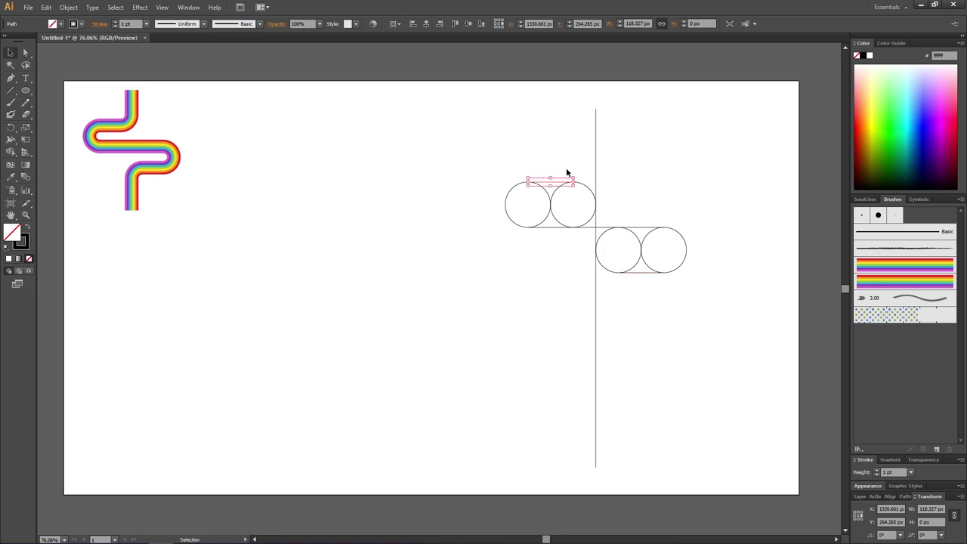
pyautogui.click(587, 185)
pyautogui.moveTo(587, 186); pyautogui.dragTo(587, 146)
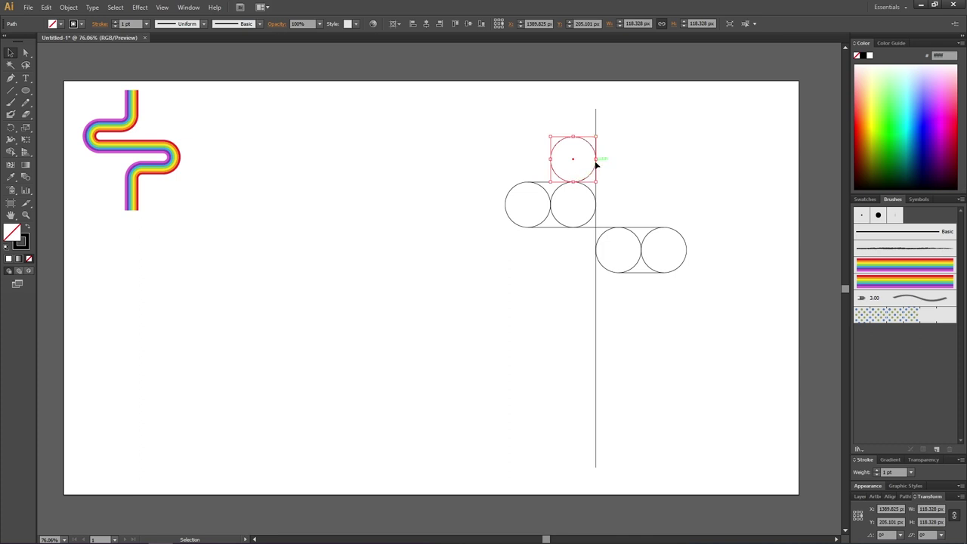
pyautogui.click(604, 233)
pyautogui.moveTo(605, 230); pyautogui.dragTo(605, 276)
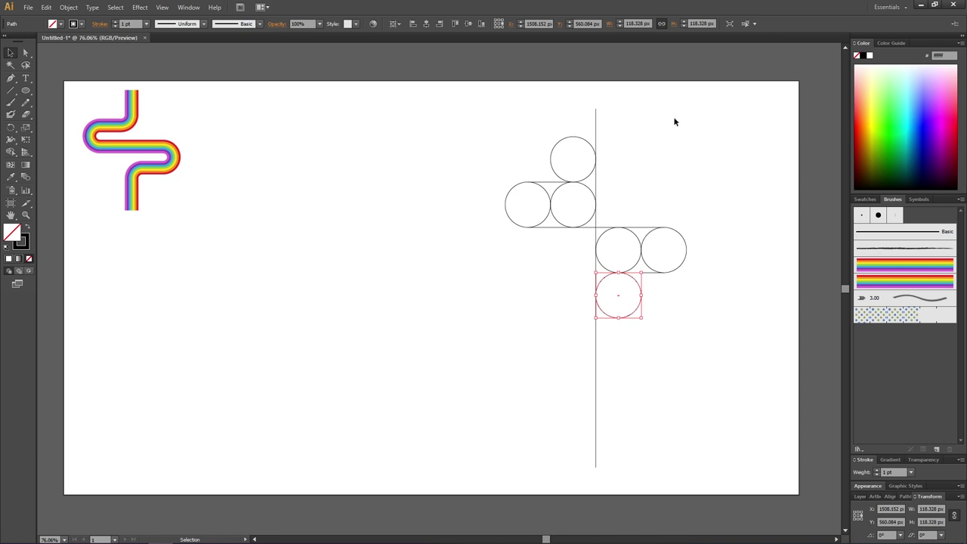
# - Select all, then with Shape Builder delete the top and bottom circles and merge the upper bend
pyautogui.moveTo(625, 175); pyautogui.dragTo(485, 437)
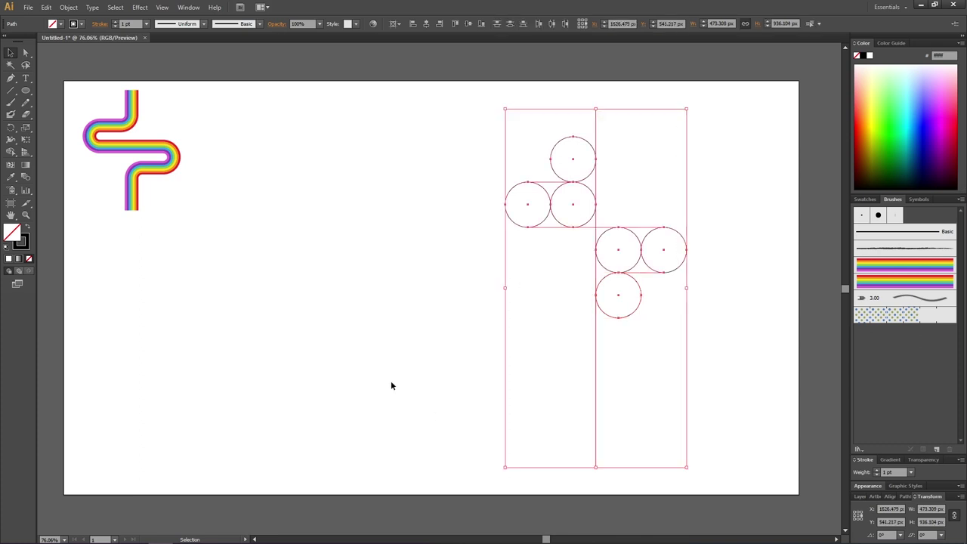
pyautogui.click(12, 152)
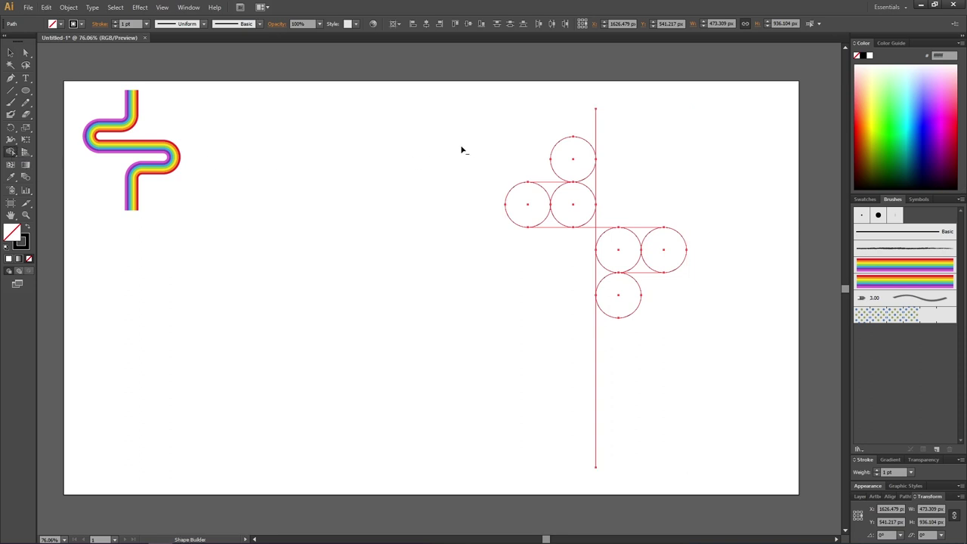
pyautogui.keyDown('alt'); pyautogui.click(565, 140); pyautogui.keyUp('alt')
pyautogui.moveTo(585, 189)
pyautogui.mouseDown()
pyautogui.moveTo(559, 190)
pyautogui.moveTo(548, 214)
pyautogui.moveTo(599, 233)
pyautogui.moveTo(632, 231)
pyautogui.moveTo(640, 265)
pyautogui.mouseUp()
pyautogui.keyDown('alt'); pyautogui.click(610, 264); pyautogui.keyUp('alt')
pyautogui.keyDown('alt'); pyautogui.click(637, 285); pyautogui.keyUp('alt')
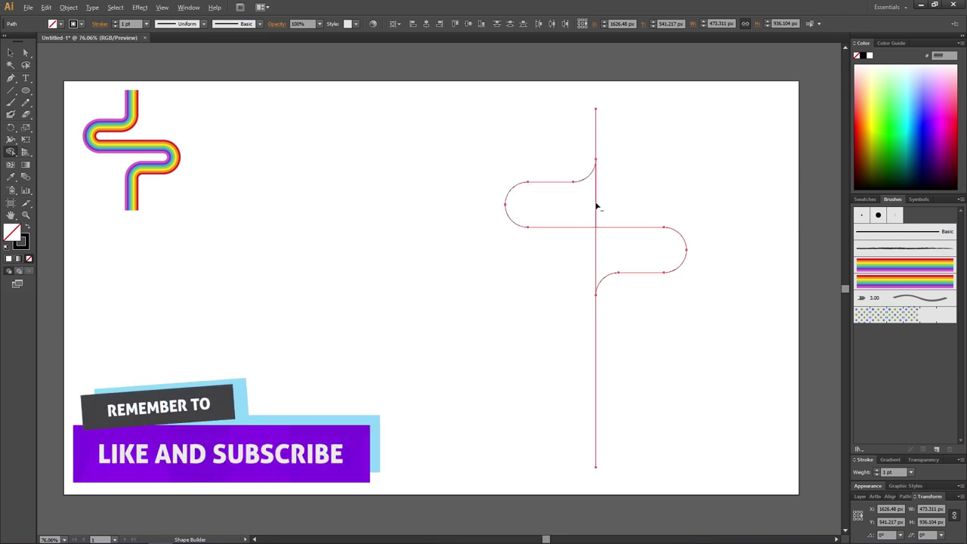
# - Alt-delete the leftover regions and the upper and lower vertical edge pieces
pyautogui.press('alt')
pyautogui.click(617, 252)
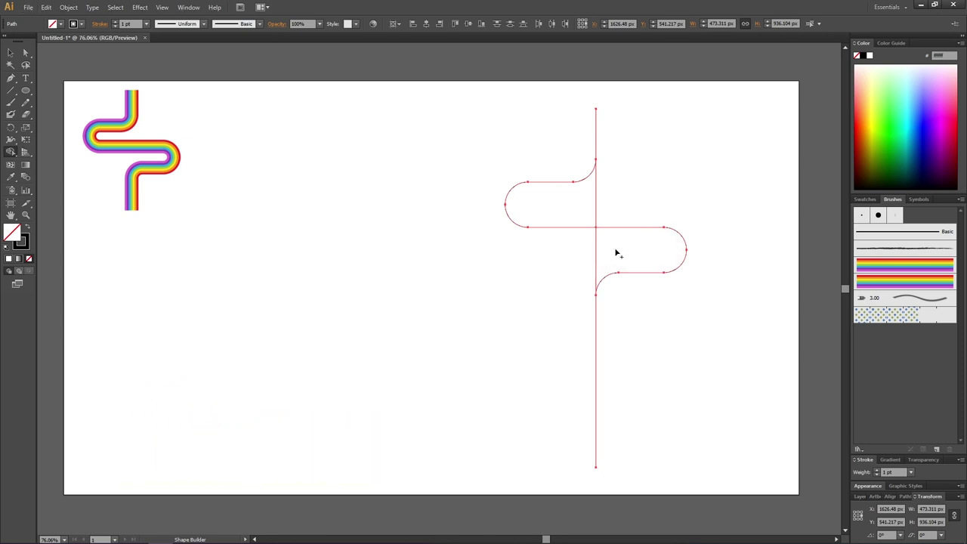
pyautogui.click(580, 218)
pyautogui.keyDown('alt'); pyautogui.click(596, 204); pyautogui.keyUp('alt')
pyautogui.keyDown('alt'); pyautogui.click(596, 241); pyautogui.keyUp('alt')
pyautogui.click(11, 53)
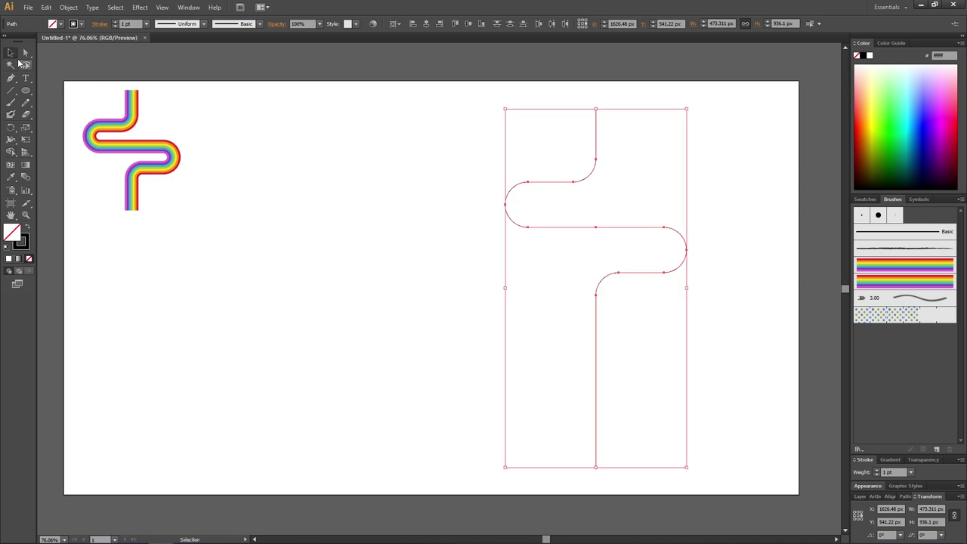
pyautogui.moveTo(559, 120); pyautogui.dragTo(621, 144)
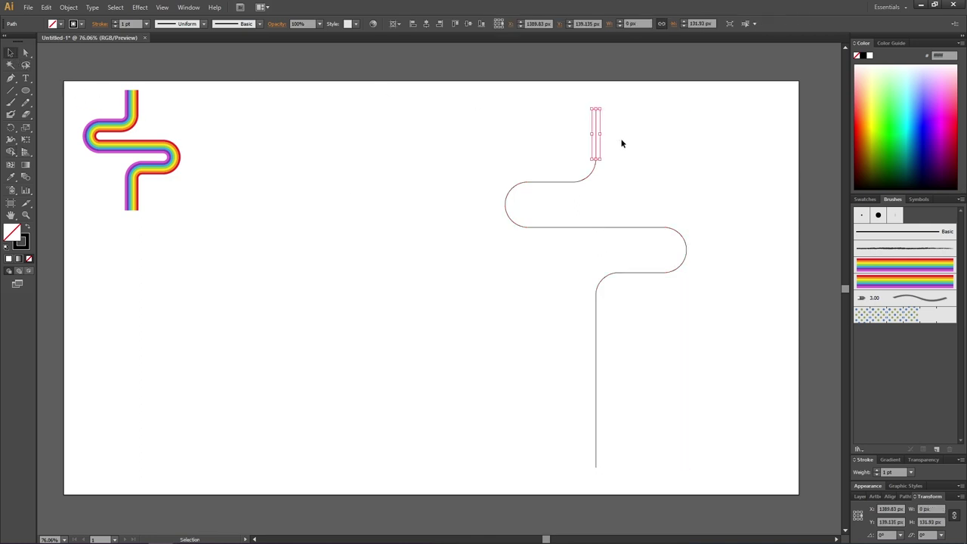
pyautogui.click(559, 207)
pyautogui.click(638, 260)
pyautogui.moveTo(609, 339); pyautogui.dragTo(578, 352)
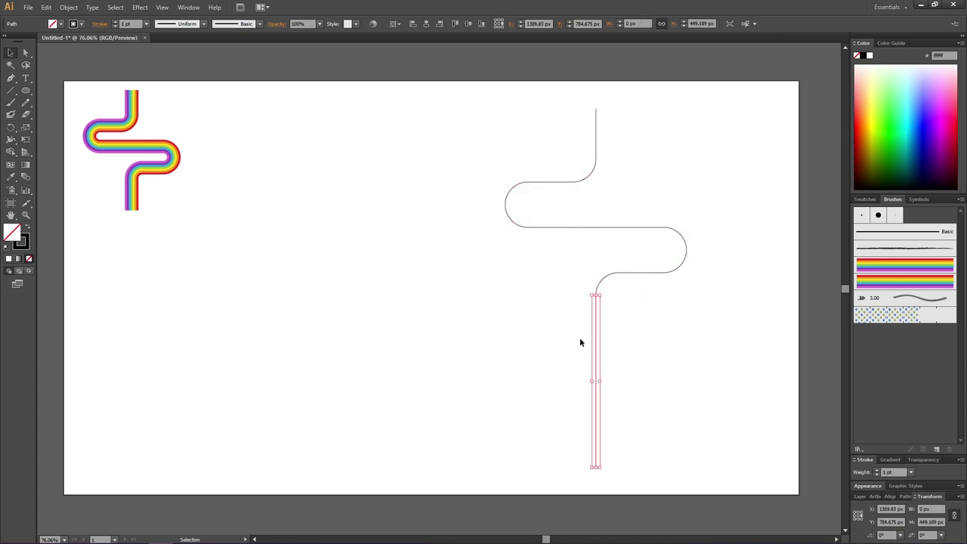
pyautogui.moveTo(495, 110)
pyautogui.mouseDown()
pyautogui.moveTo(665, 303)
pyautogui.moveTo(695, 369)
pyautogui.mouseUp()
# - Join the selected outline pieces into one path with Object > Path > Join
pyautogui.click(68, 6)
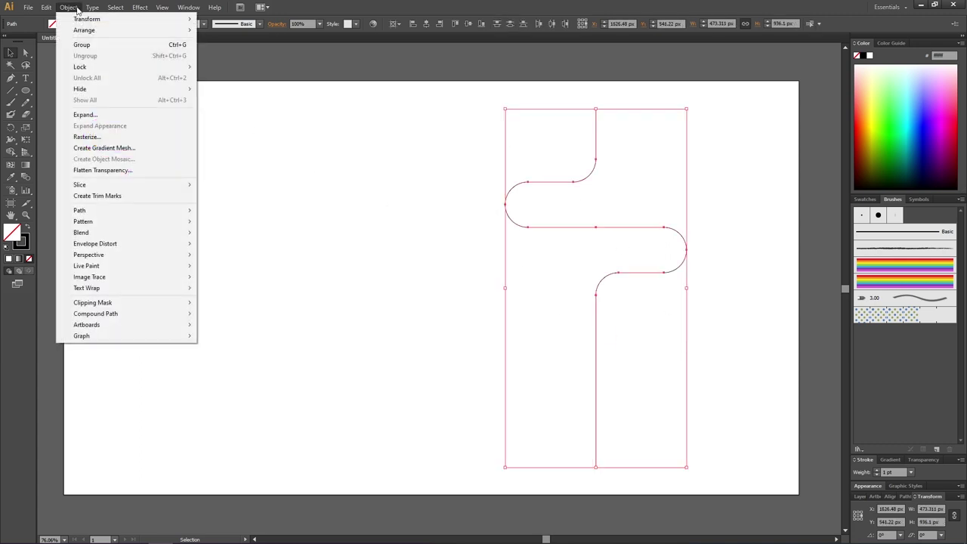
pyautogui.moveTo(137, 214)
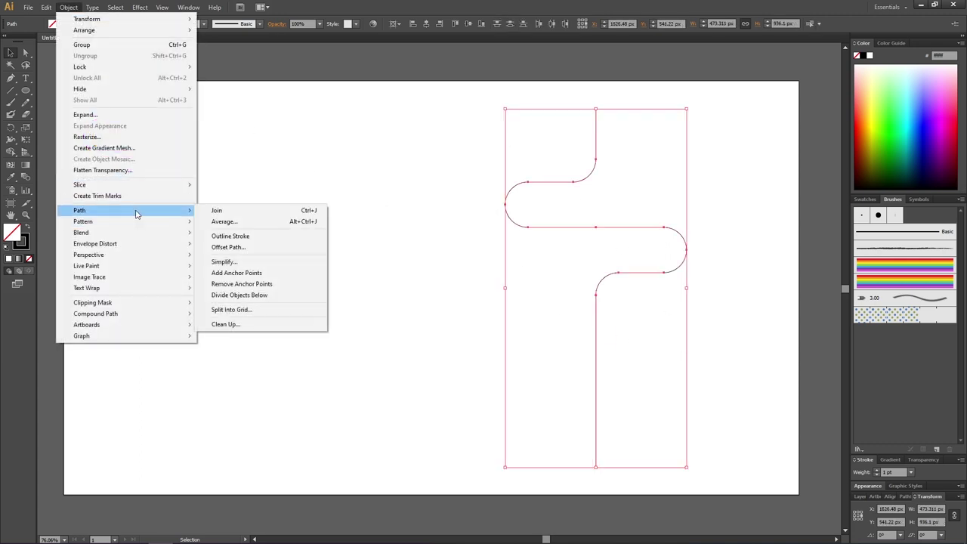
pyautogui.click(219, 213)
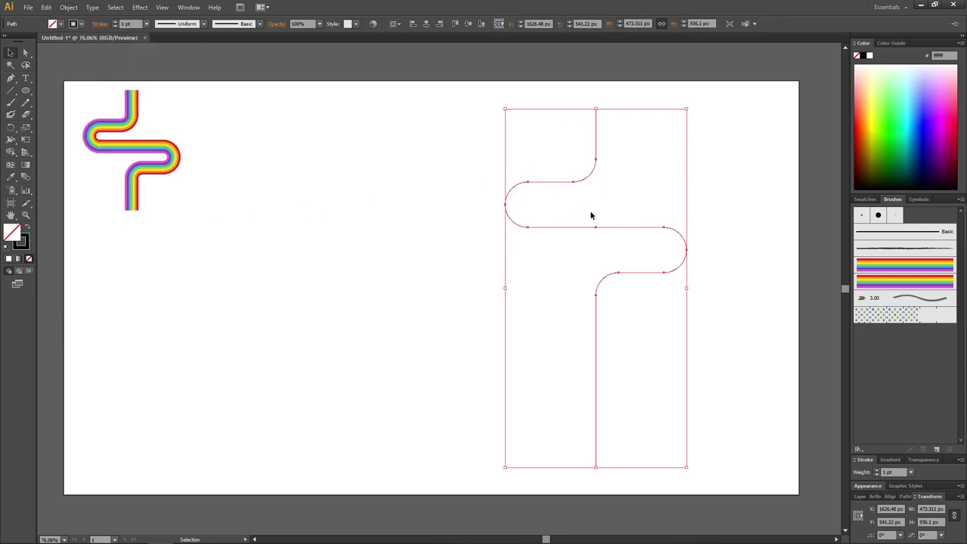
# - Apply the rainbow art brush to the S-shaped path, then deselect to view it
pyautogui.click(866, 282)
pyautogui.click(780, 269)
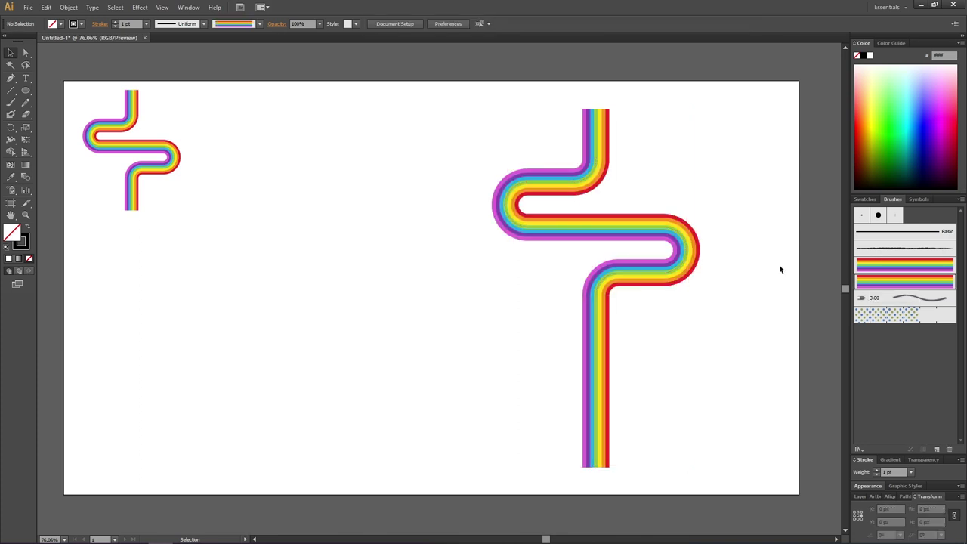